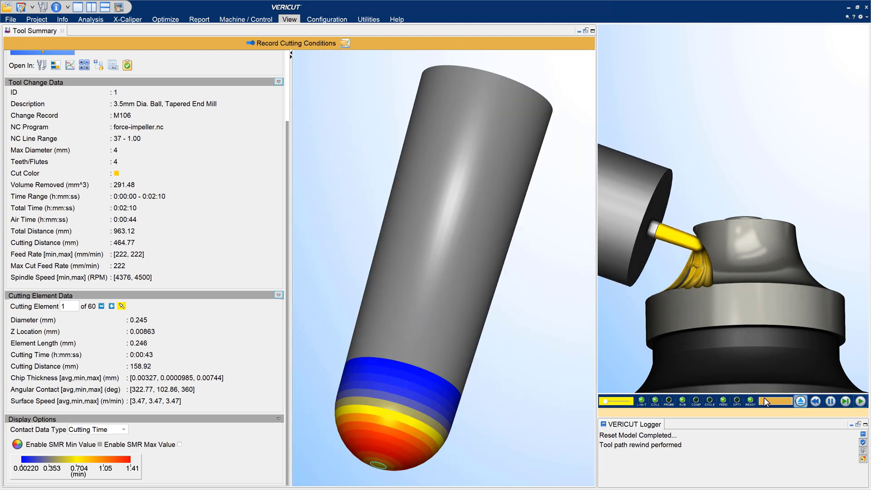
- Switch the tool summary's contact data coloring to Surface Speed and finally to Angular Contact, with the ball tip in view
middle_drag(505, 409, 517, 376)
drag(517, 377, 401, 402)
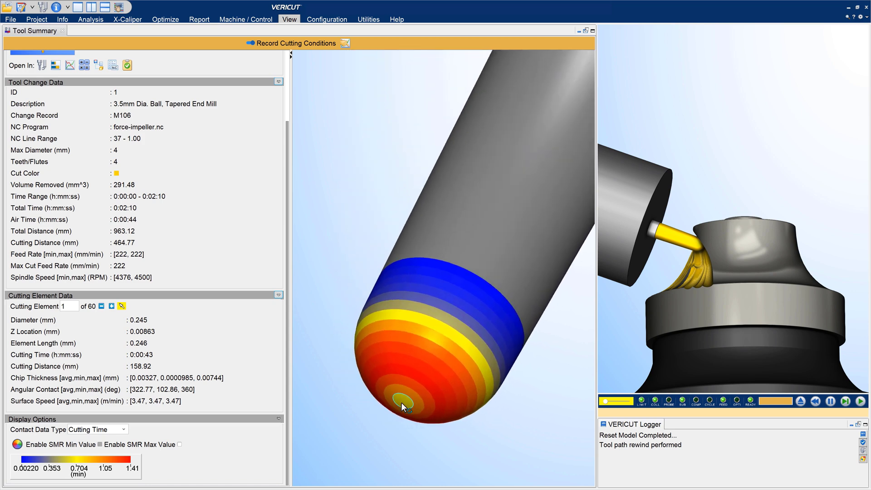
click(124, 429)
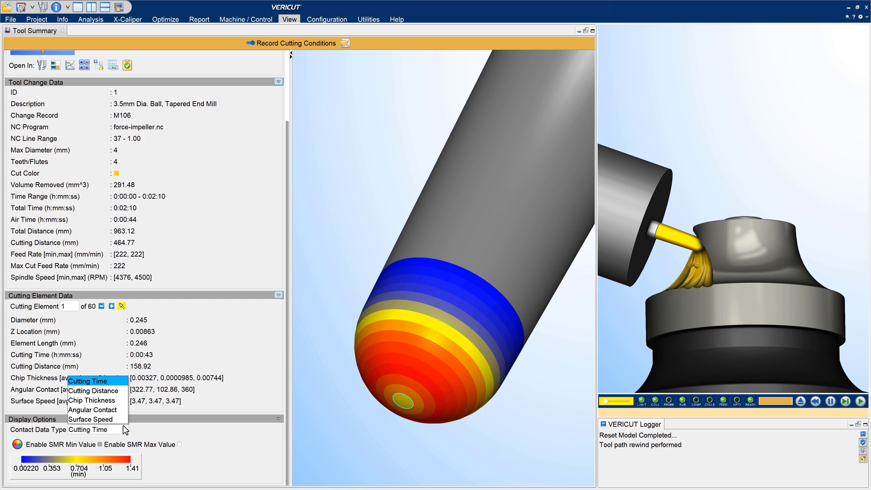
click(120, 421)
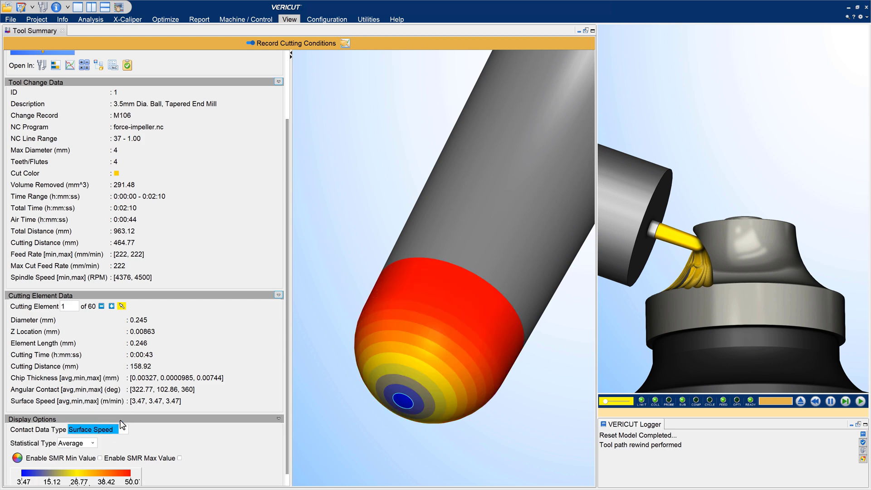
click(124, 431)
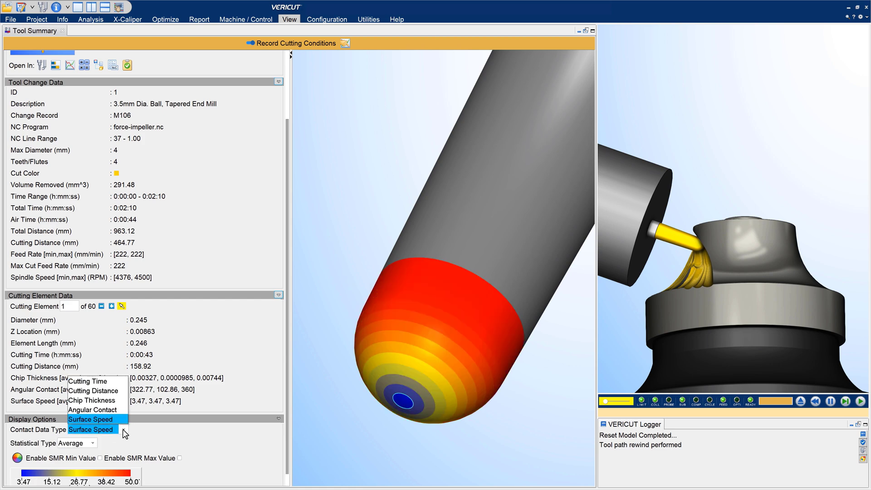
click(117, 410)
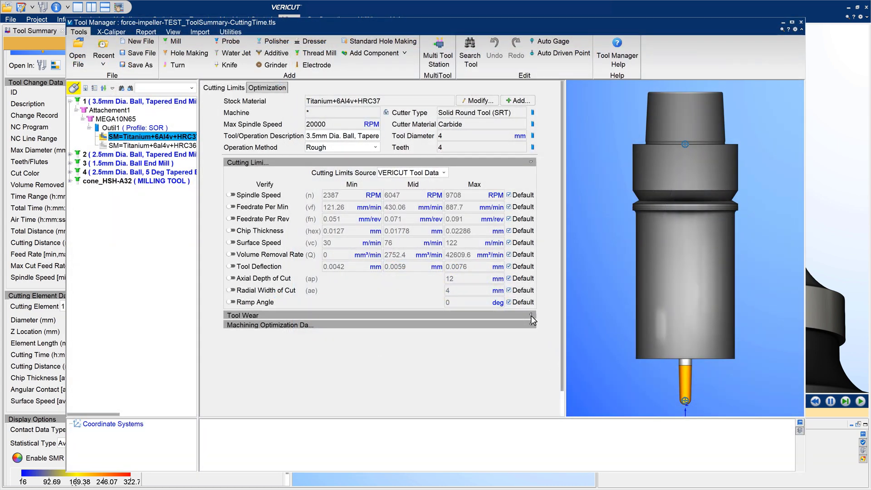
- Show the Tool Wear limits of the 3.5 mm ball end mill and toggle verification of Cut Distance and Cut Volume on and back off
click(531, 315)
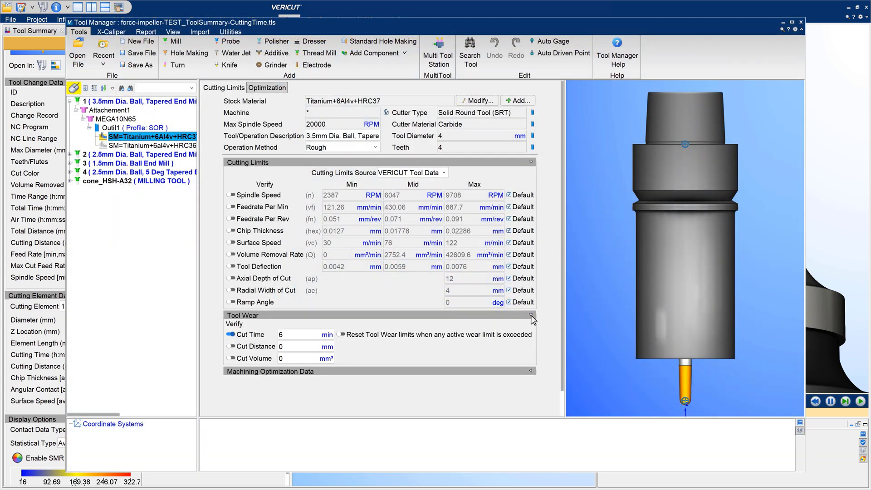
click(231, 347)
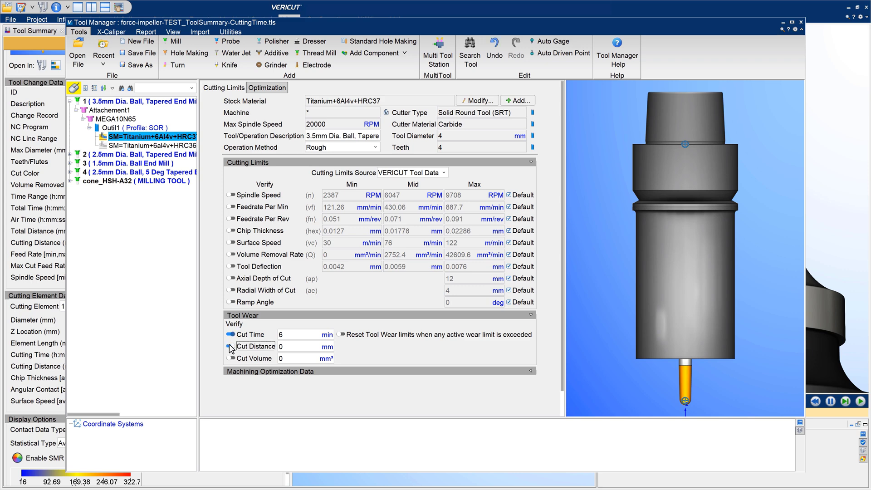
click(231, 347)
click(230, 359)
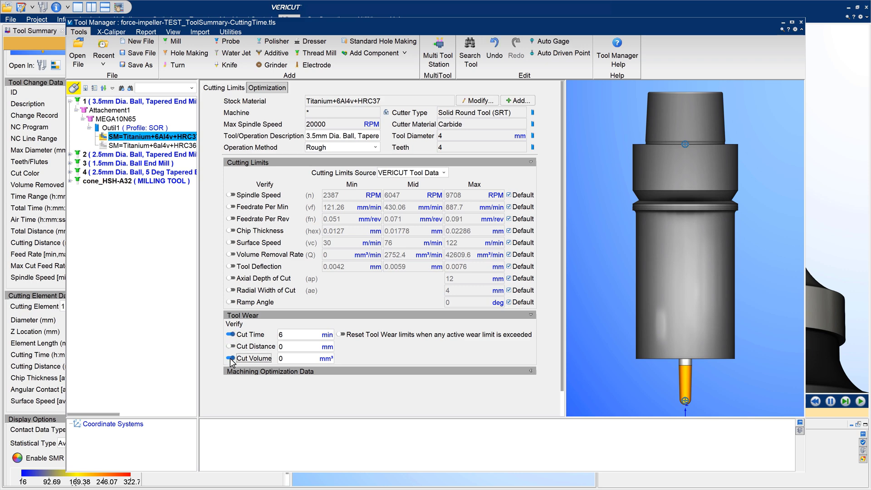
click(231, 359)
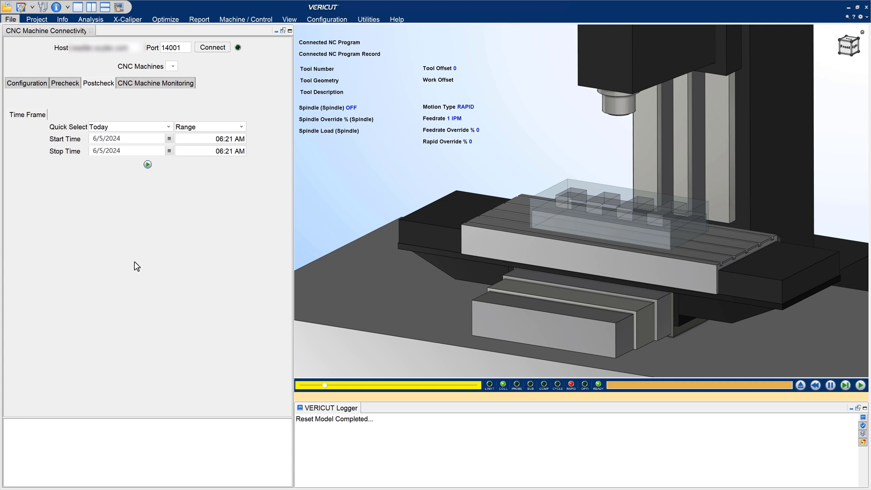
- Connect to the CNC machine host on port 14001 and select the Focas Software Sim machine
click(213, 48)
click(204, 67)
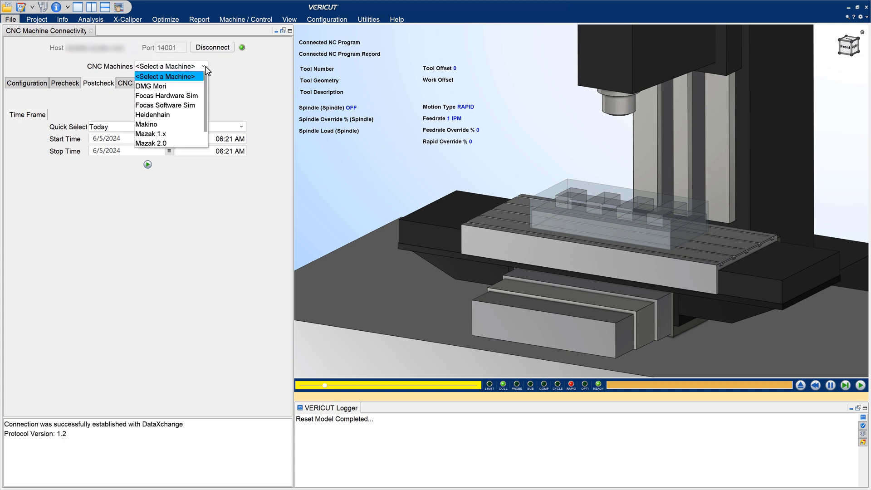
click(185, 104)
- Run the postcheck for yesterday with a start time of 5:10 pm and a stop time of 5:20 pm
click(168, 126)
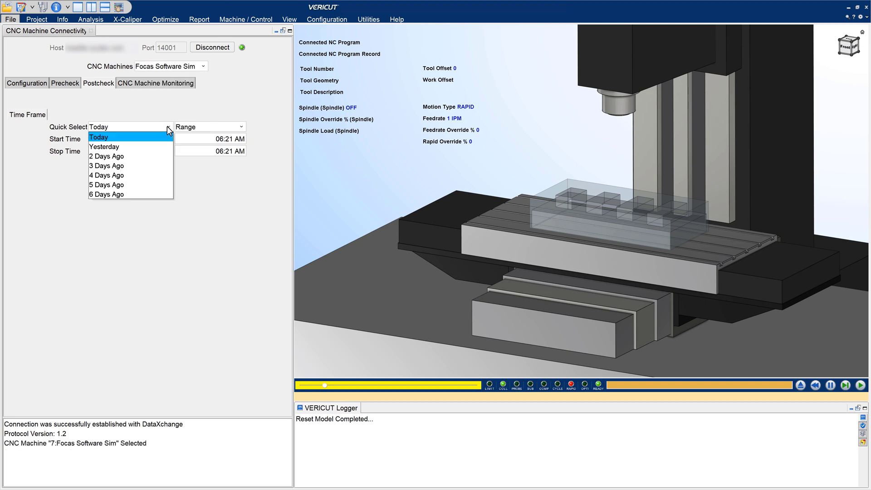
click(138, 146)
click(231, 139)
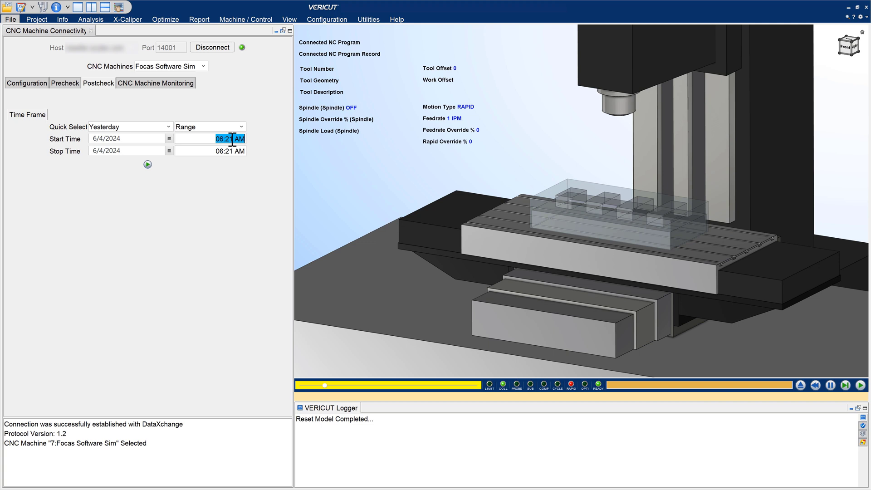
text(5:10 pm)
click(233, 153)
text(5:20 pm)
click(147, 165)
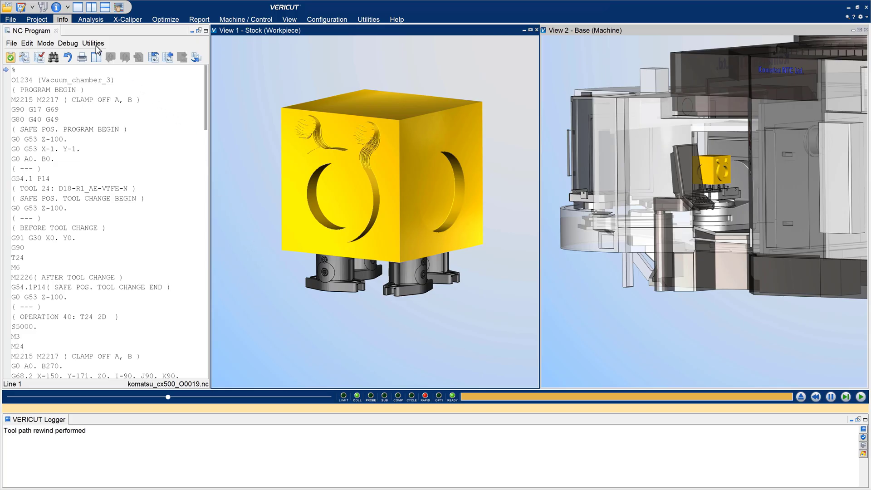
- Open the Tool Use timeline for the vacuum chamber program
click(64, 19)
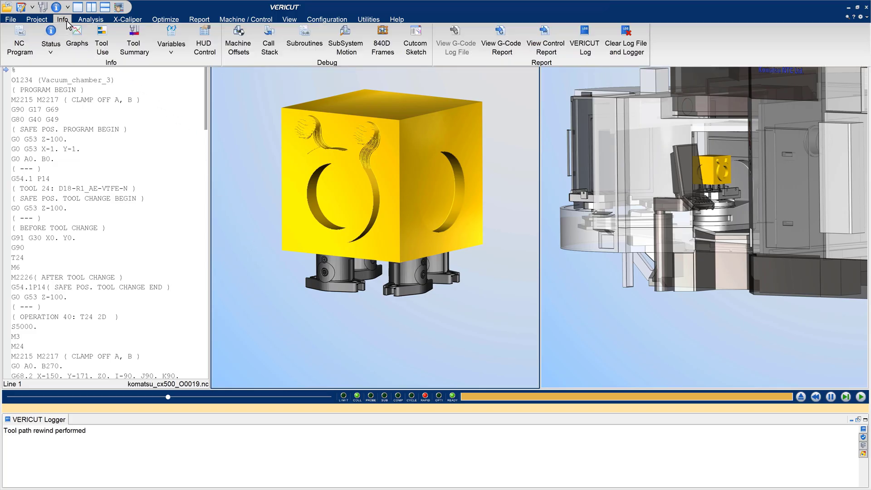
click(101, 45)
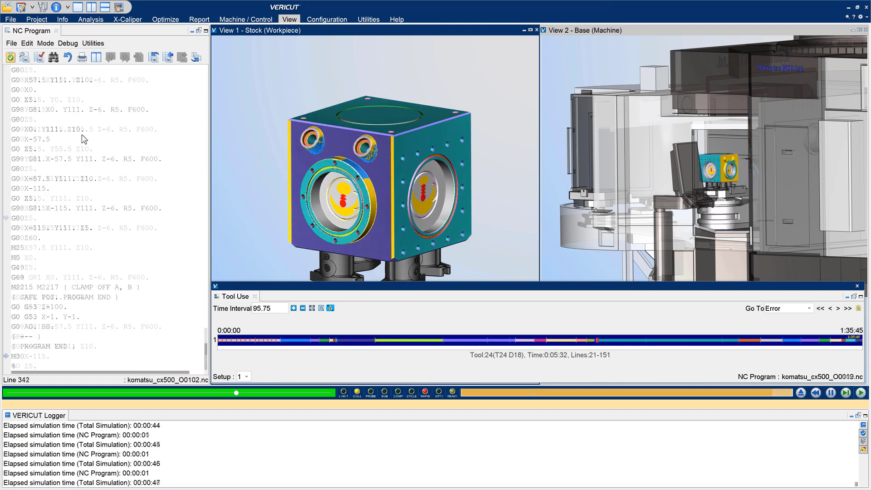
- Switch the NC program to review mode and examine the tap shank collision at line 42 from the Tool Use timeline
click(11, 58)
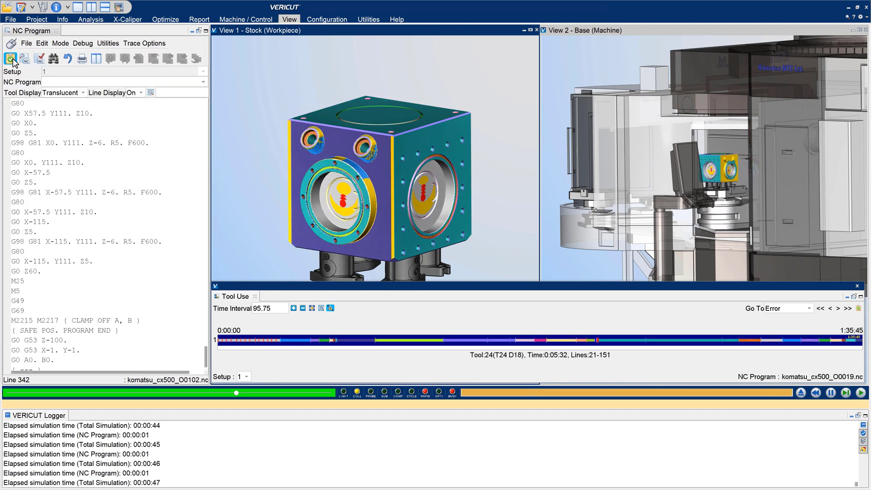
click(599, 346)
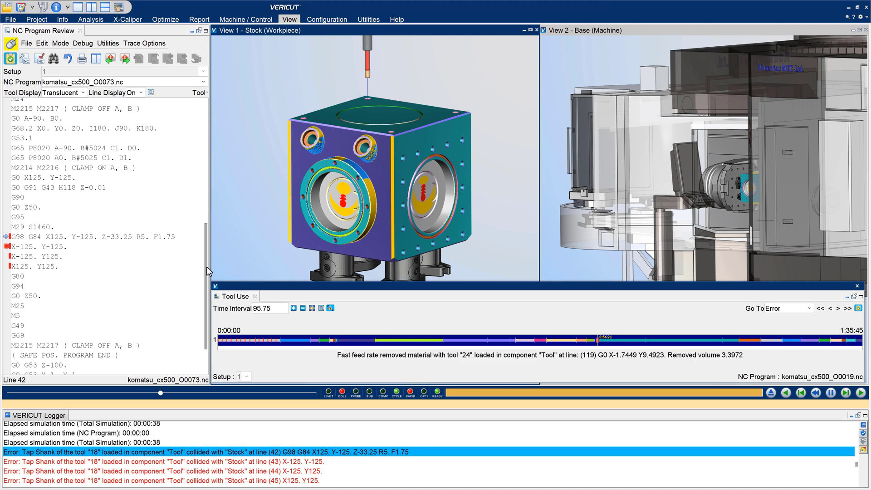
click(194, 240)
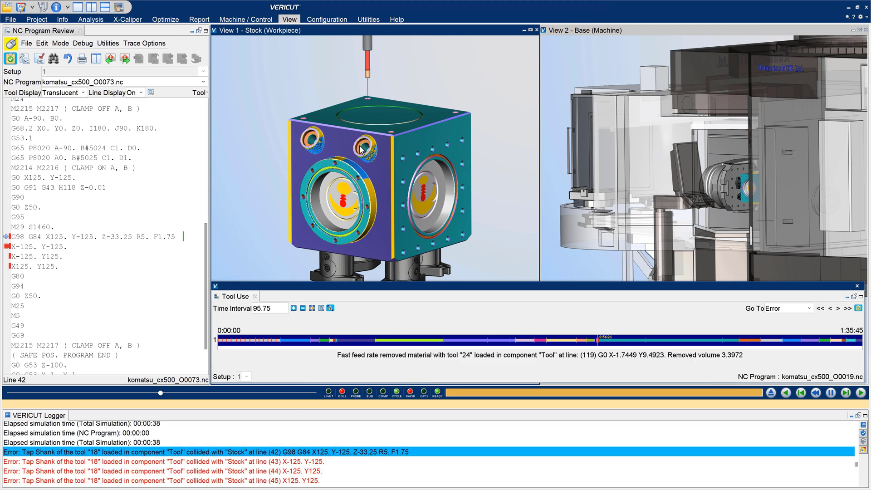
ctrl+right_drag(391, 131, 388, 193)
scroll(389, 194, down, 5)
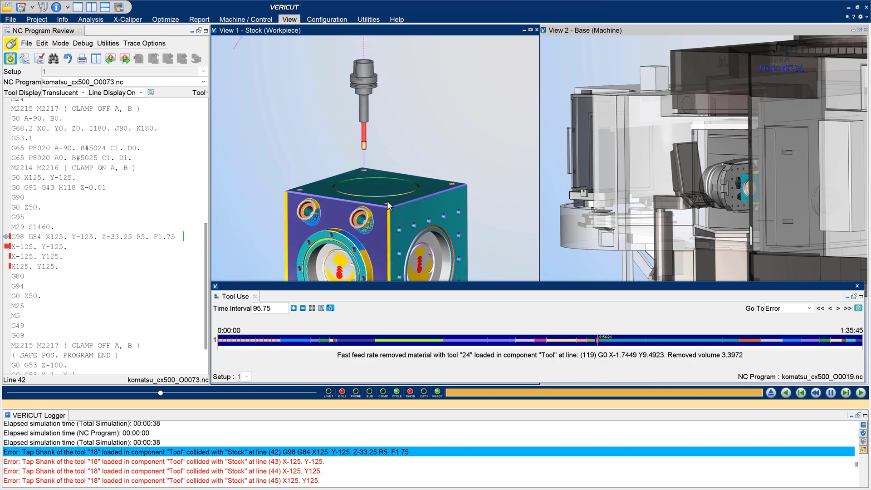
mouse_move(393, 195)
ctrl+mouse_down()
mouse_move(392, 231)
mouse_move(389, 212)
ctrl+mouse_up()
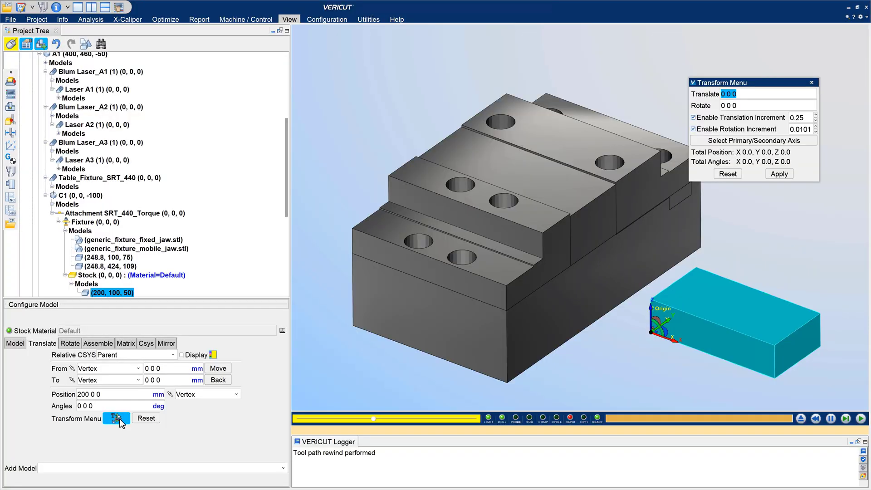
- Move the 200 x 100 x 50 stock block onto the vise between the jaws by X -285, Y -72, Z 184
click(651, 332)
drag(650, 331, 501, 189)
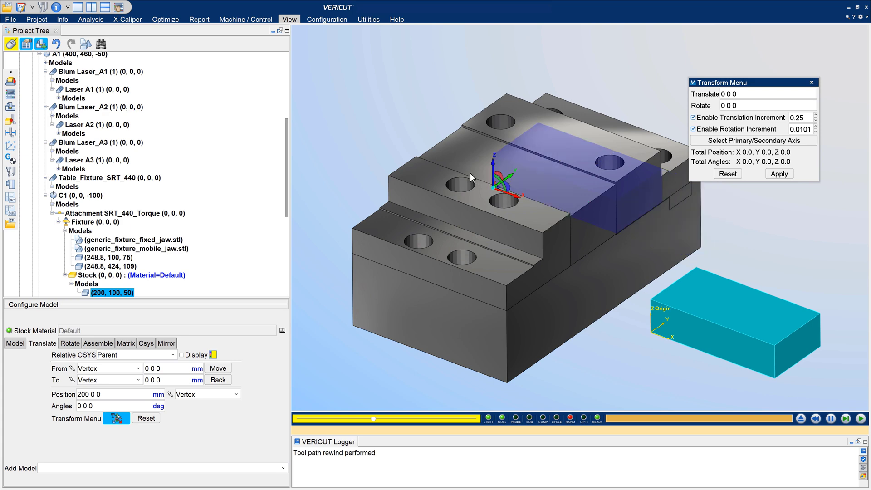
drag(517, 198, 432, 178)
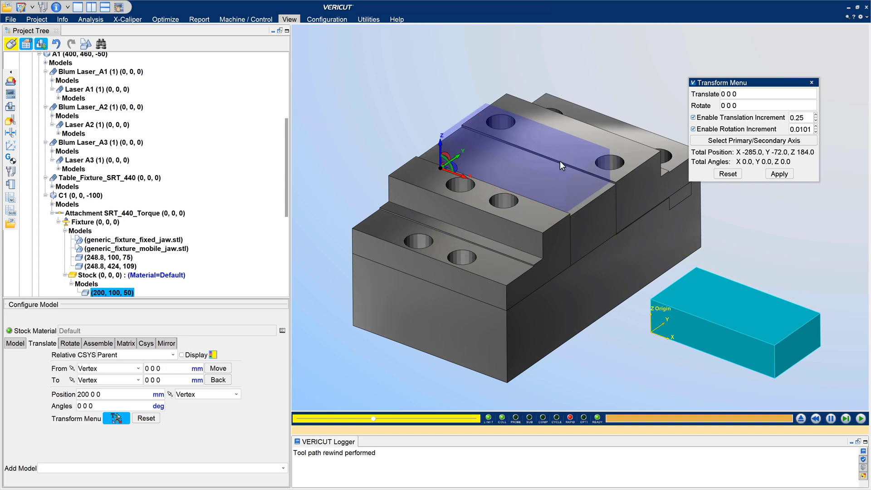
click(779, 175)
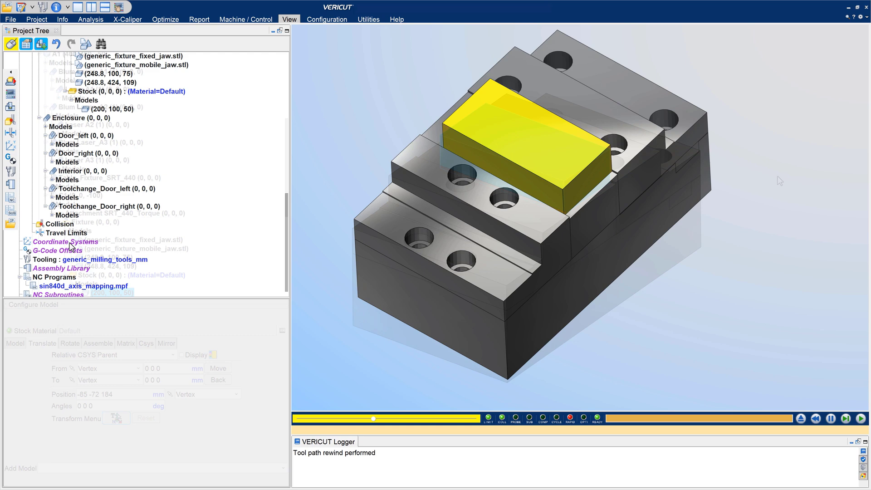
- Add a coordinate system attached to the stock and move its origin to the middle of the stock's top face
click(89, 393)
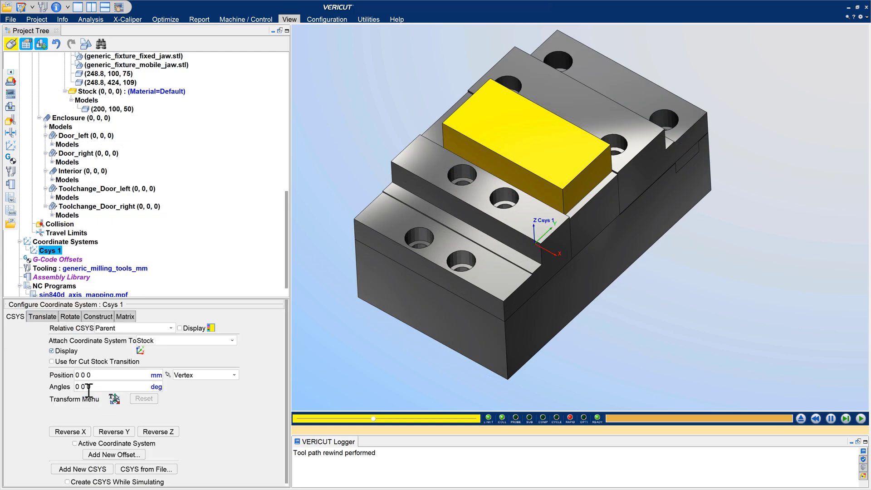
click(114, 399)
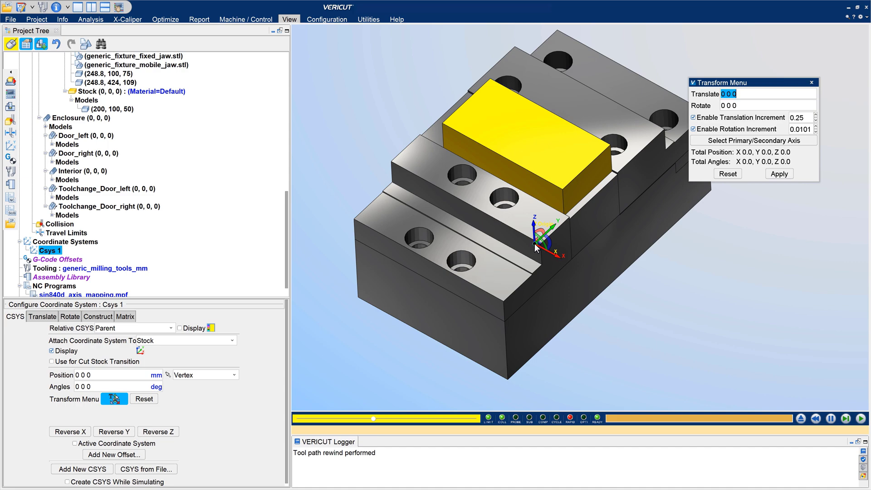
drag(535, 250, 526, 142)
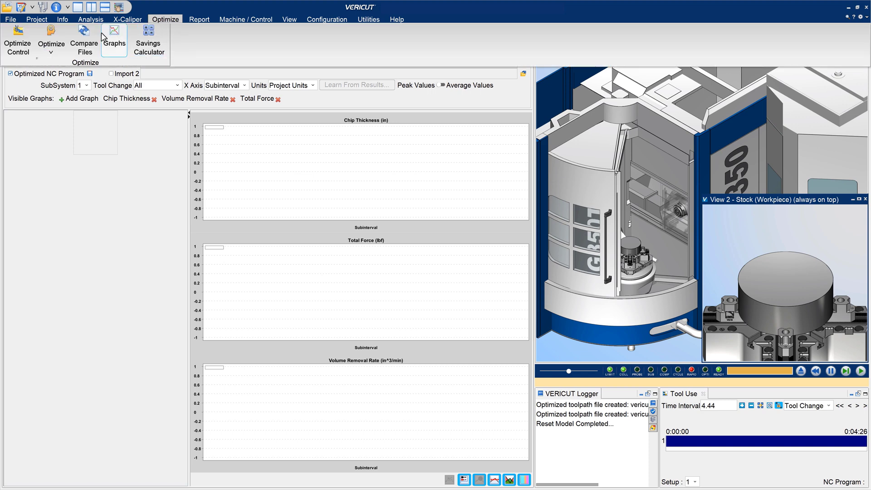
- Set the optimization mode to Learn From NC Program, and reset and optimize with the learned tool library
click(19, 45)
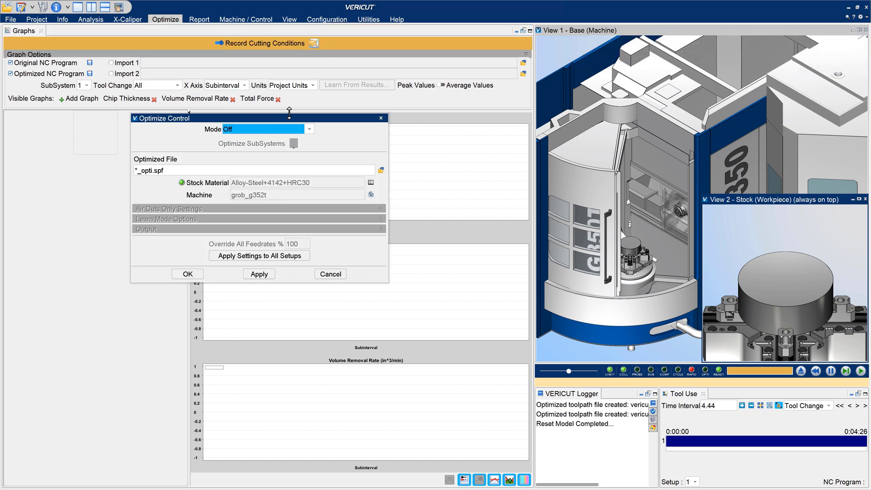
click(309, 130)
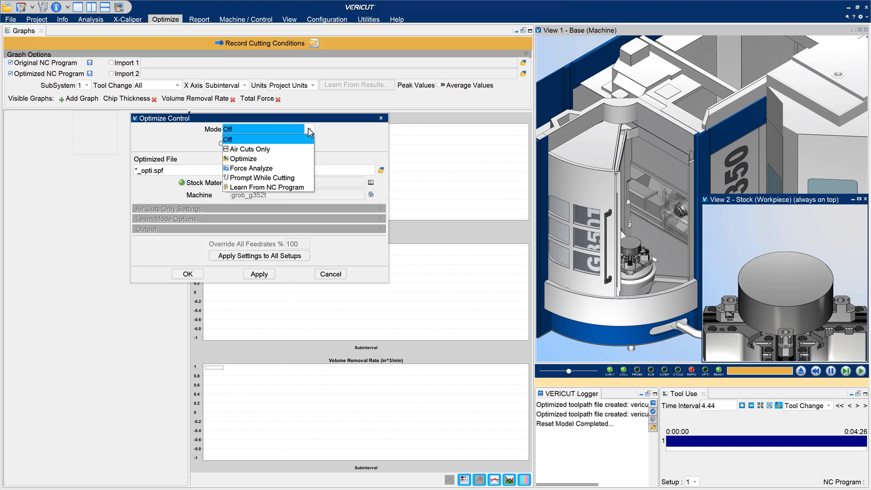
click(289, 188)
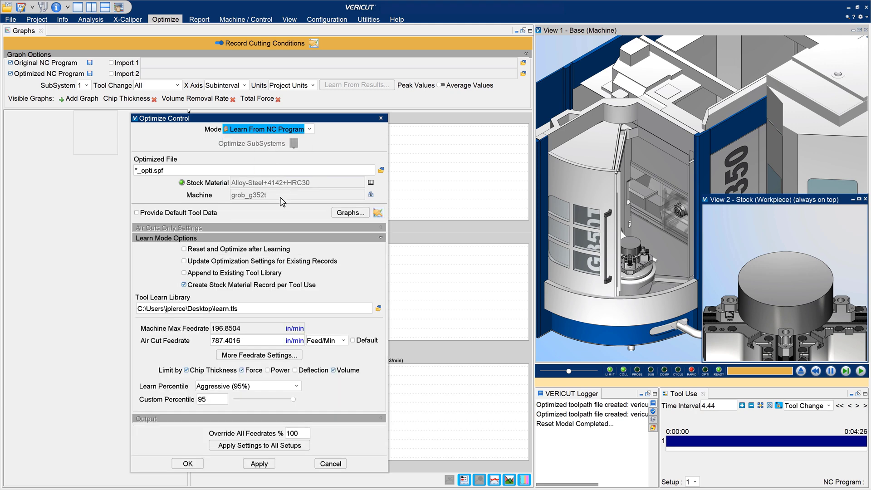
click(188, 463)
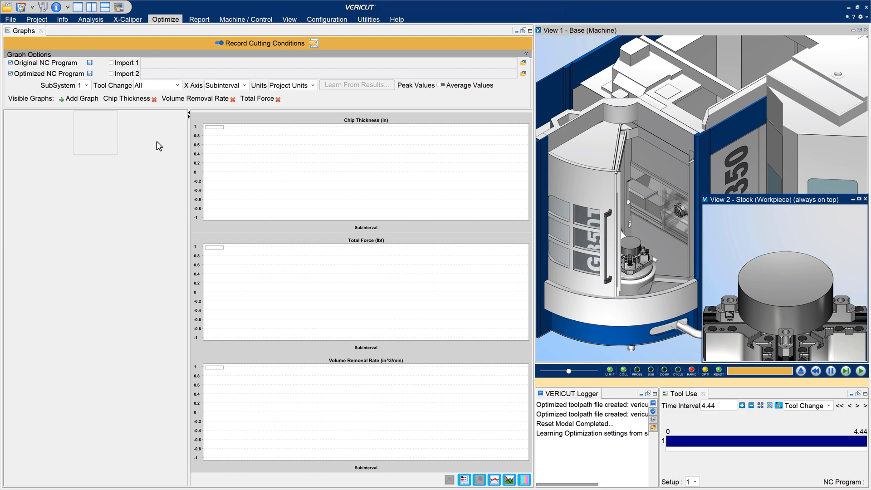
click(156, 22)
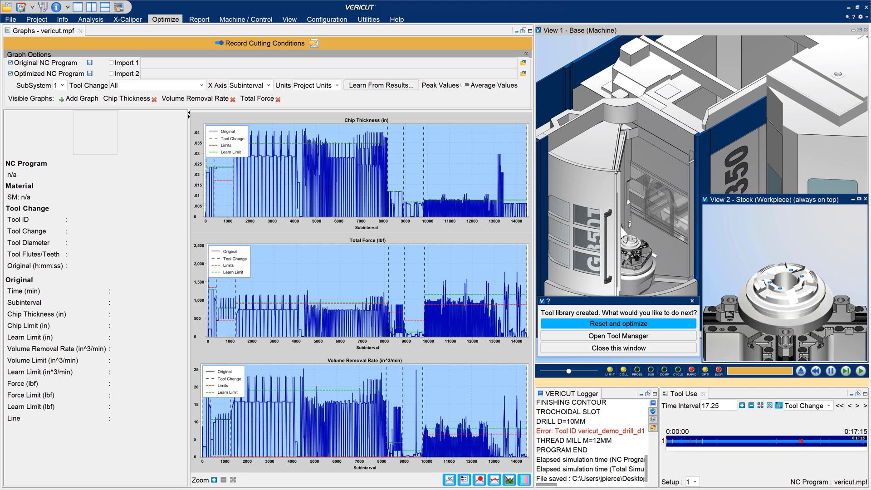
key(Return)
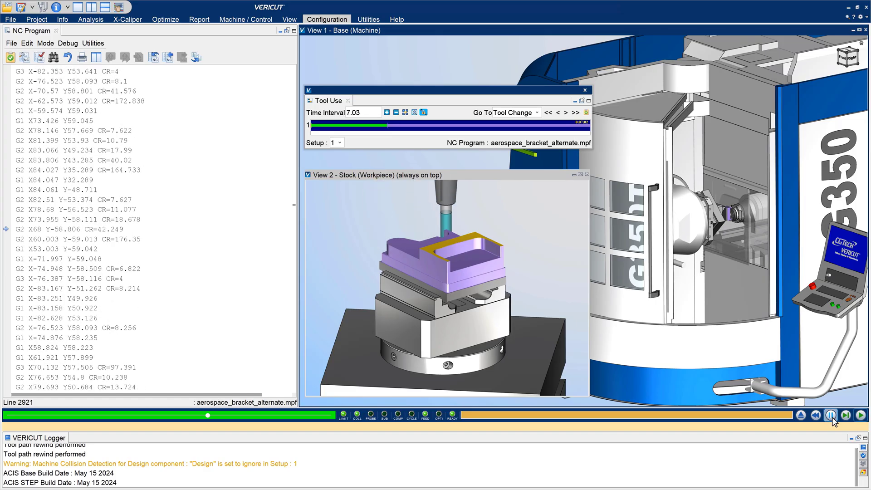
- Turn on notifications in the preferences, fill in the recipient's e-mail, and enable notifying at End of each File and by number of errors
click(333, 21)
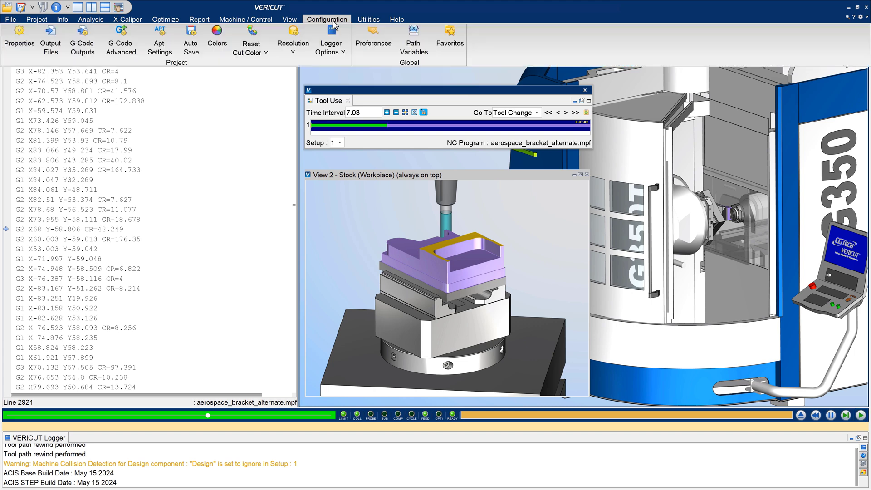
click(375, 40)
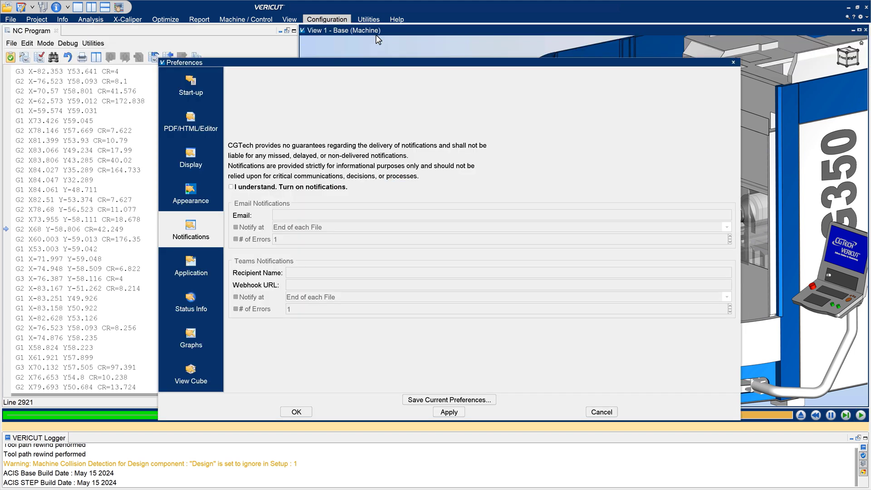
click(231, 187)
click(294, 215)
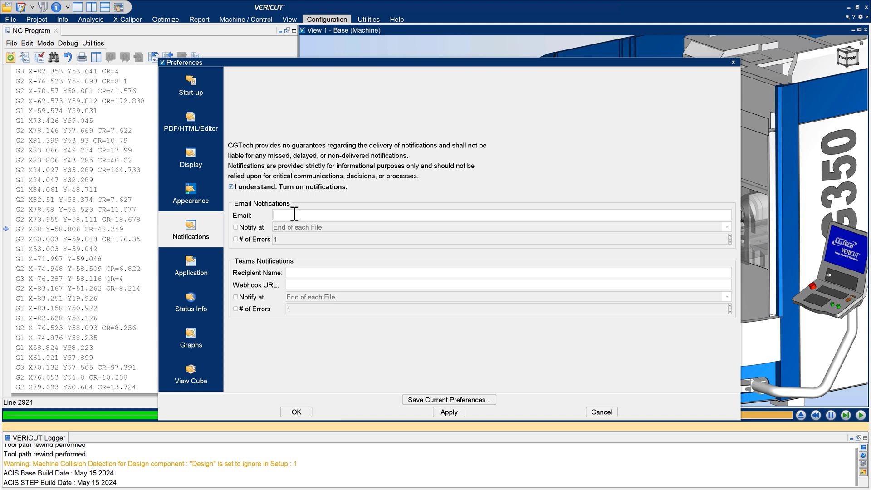
key(ctrl+v)
click(236, 227)
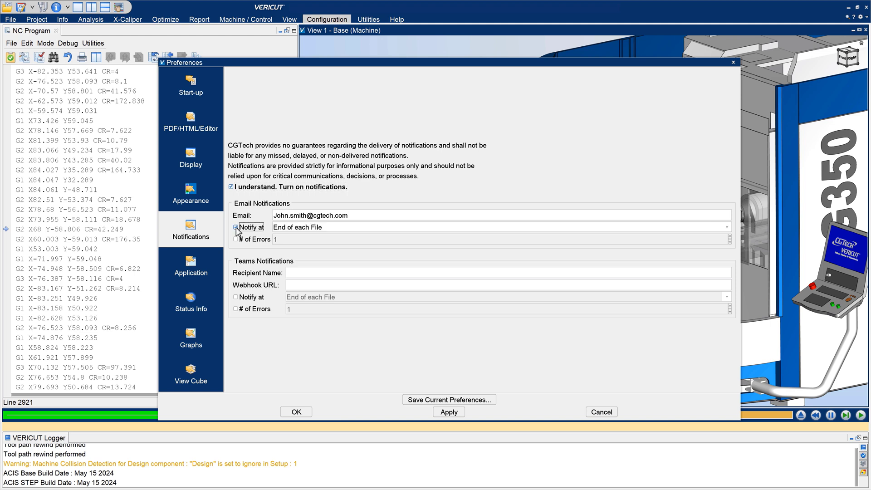
click(236, 239)
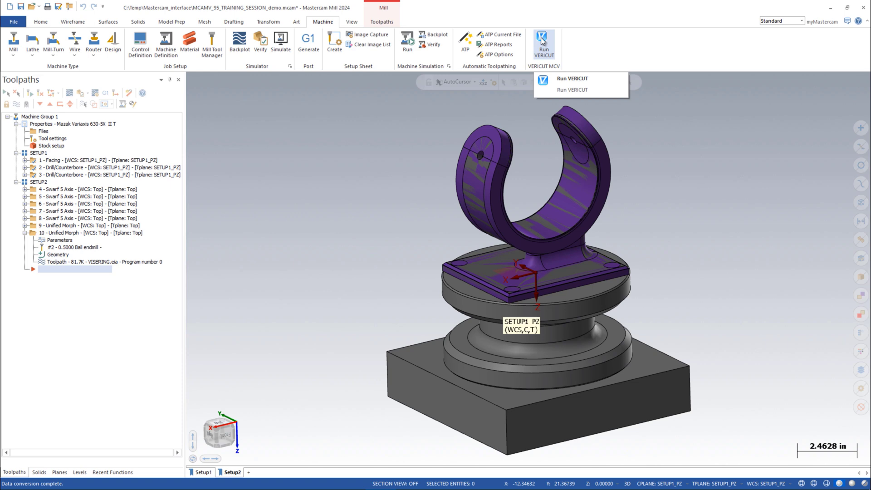
- In Mastercam, launch the VERICUT interface and output and run the MCAMV_95_TRAINING_SESSION_demo project with all toolpath groups
click(543, 41)
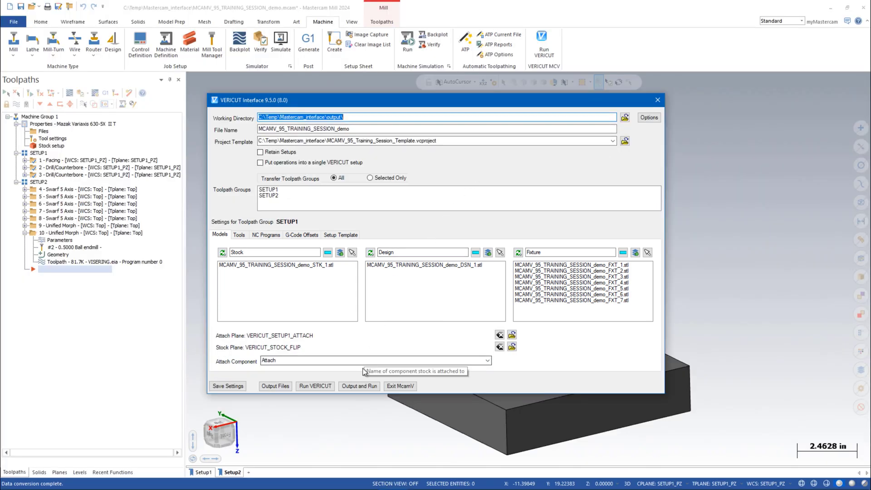
click(357, 387)
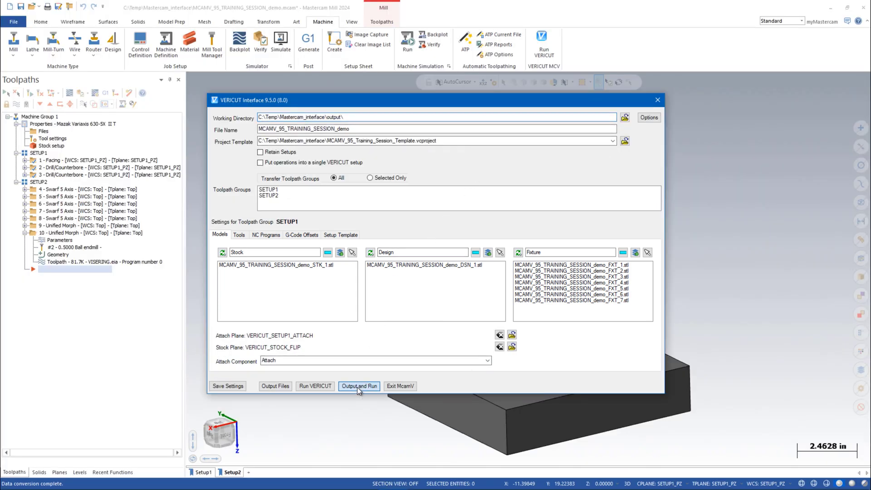